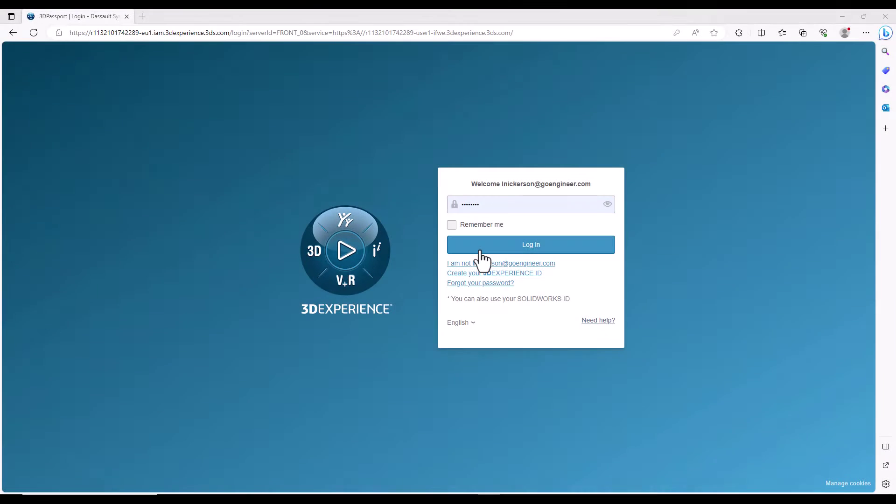
Log in, dismiss the roles and apps panel, and show the platform's members and roles
left_click(482, 258)
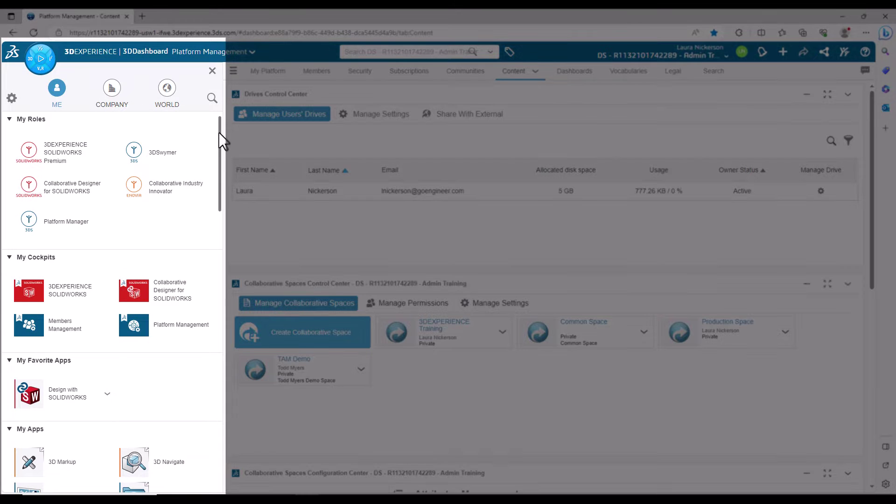
mouse_move(219, 133)
left_mouse_down()
mouse_move(226, 231)
mouse_move(222, 130)
left_mouse_up()
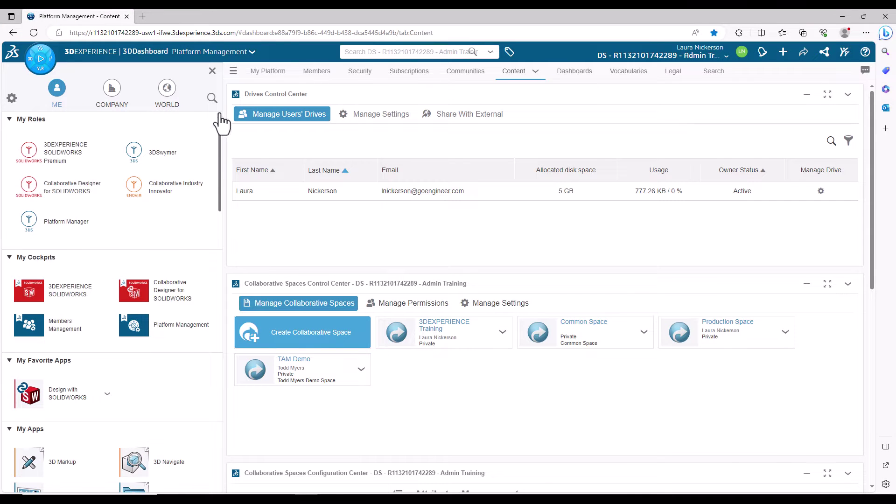
left_click(213, 71)
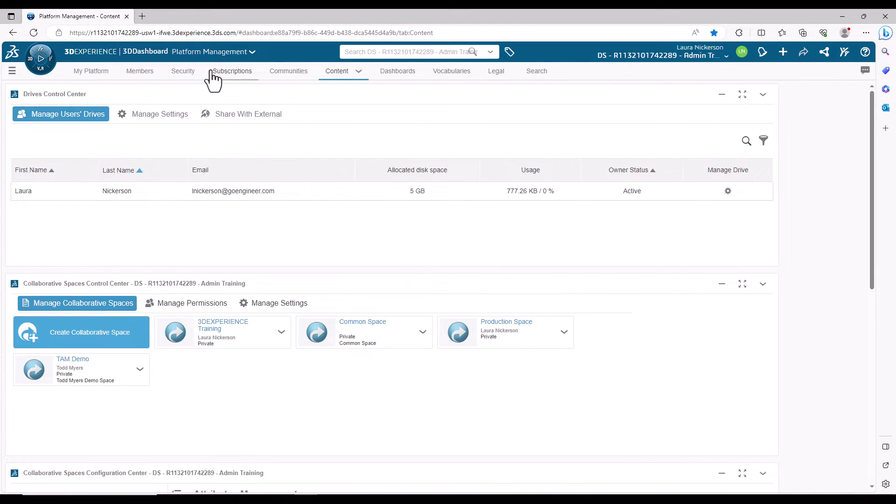
scroll(216, 90, "down", 1)
scroll(215, 89, "down", 4)
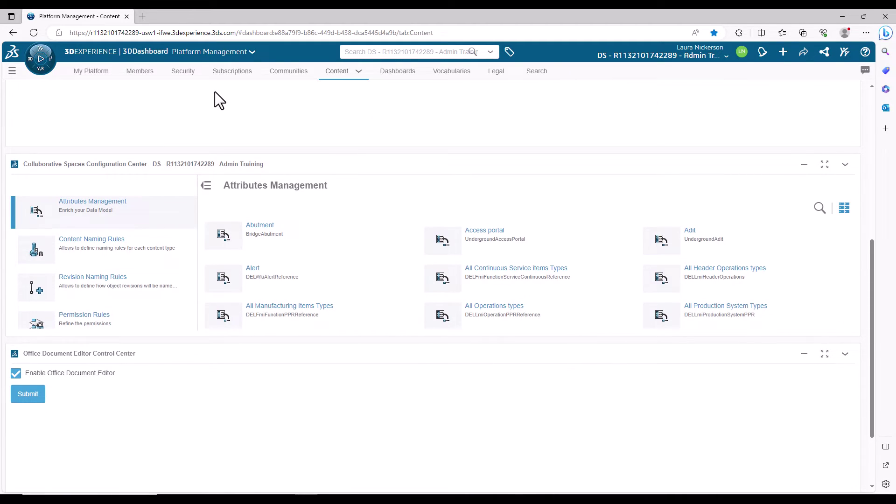
scroll(215, 92, "up", 1)
scroll(215, 92, "up", 1)
scroll(215, 92, "up", 2)
scroll(215, 91, "up", 1)
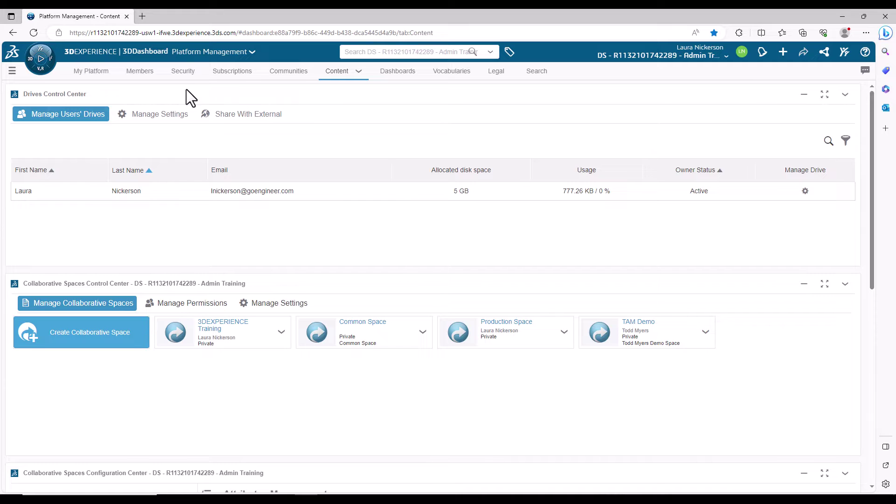
left_click(141, 72)
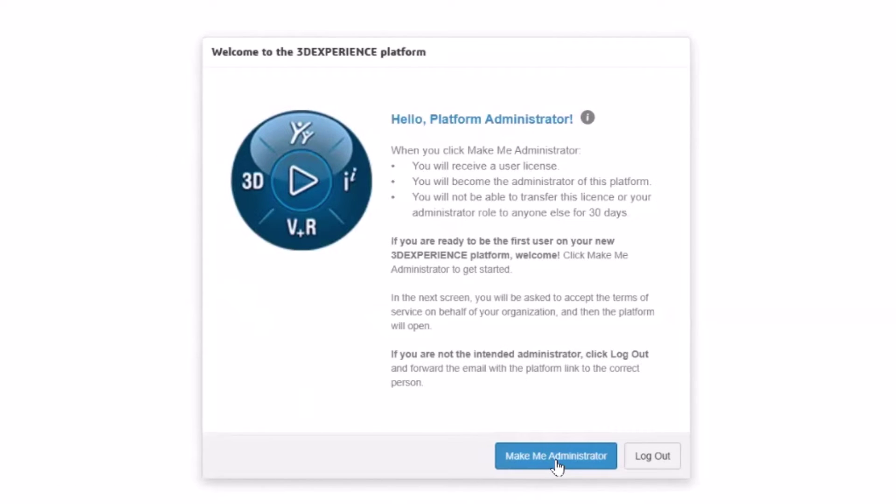
Choose Make Me Administrator to become this platform's administrator
left_click(558, 467)
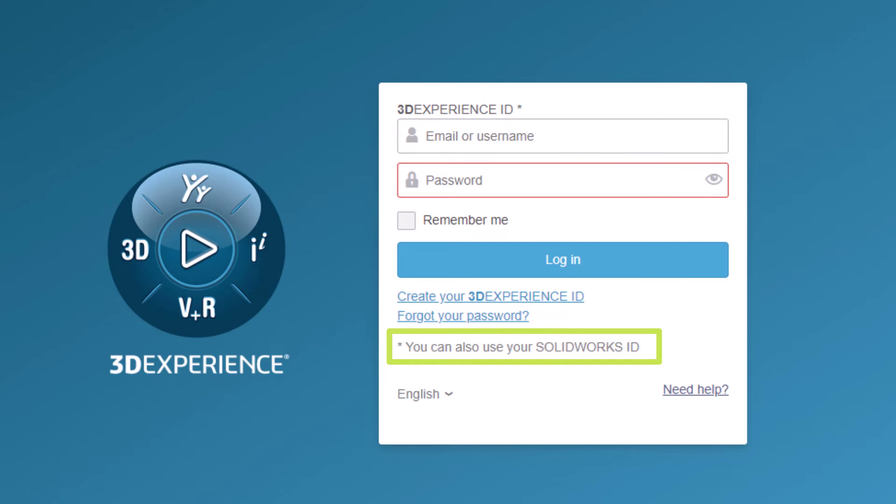
Bring up the registration form for a new 3DEXPERIENCE ID
left_click(573, 299)
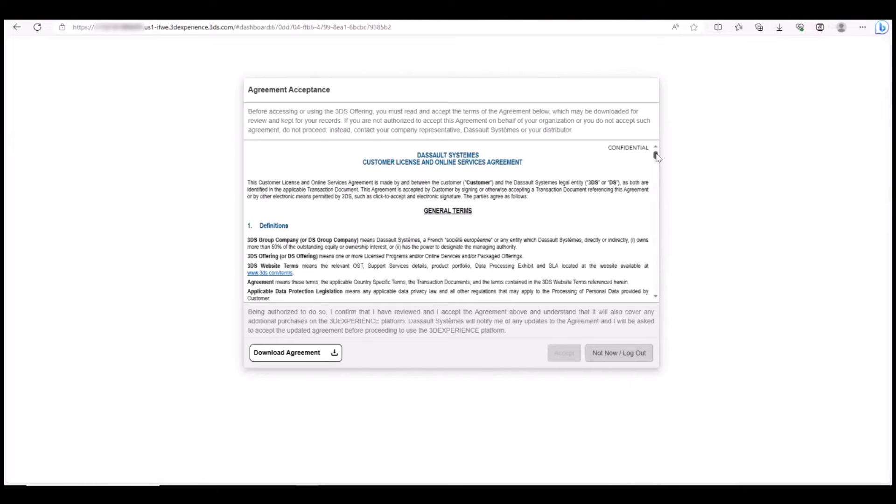
scroll(656, 196, "down", 7)
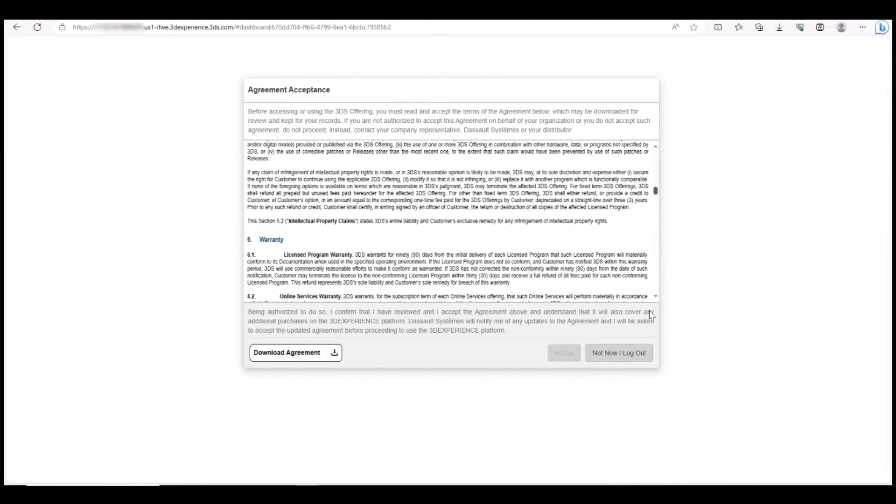
scroll(650, 312, "down", 10)
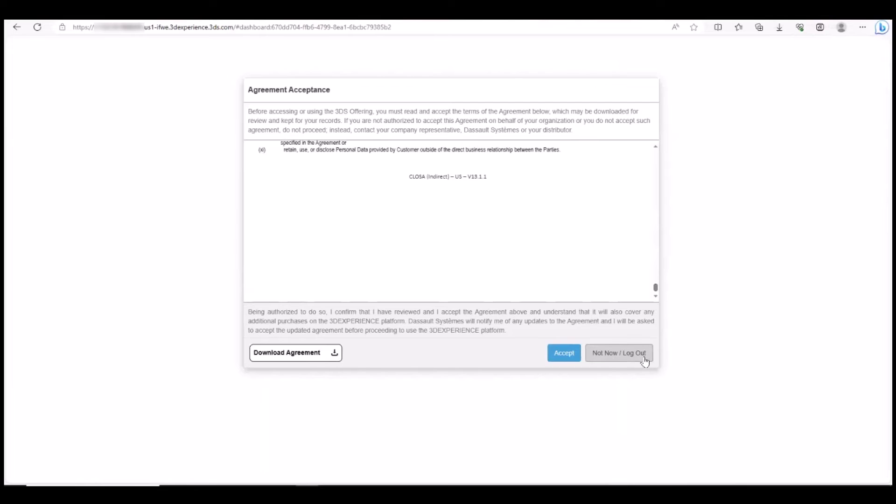
Accept the customer license agreement
left_click(562, 358)
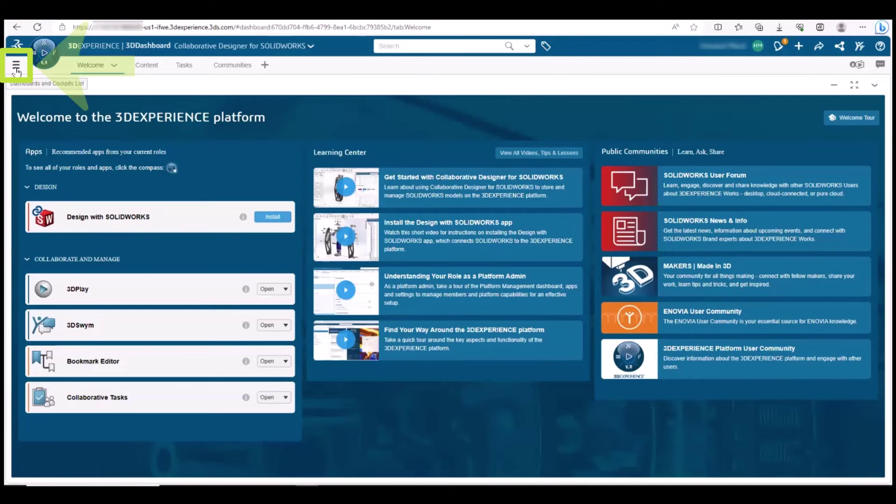
Open Platform Management from My Cockpits in the dashboards list
left_click(15, 67)
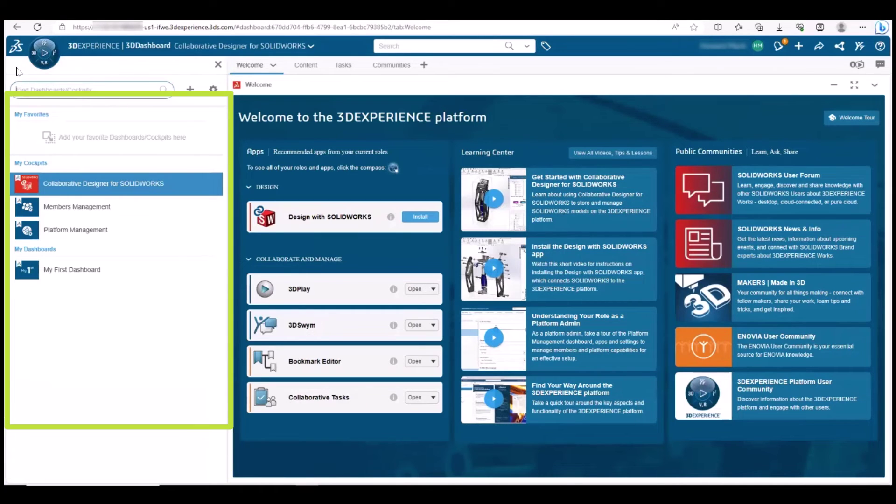
left_click(75, 230)
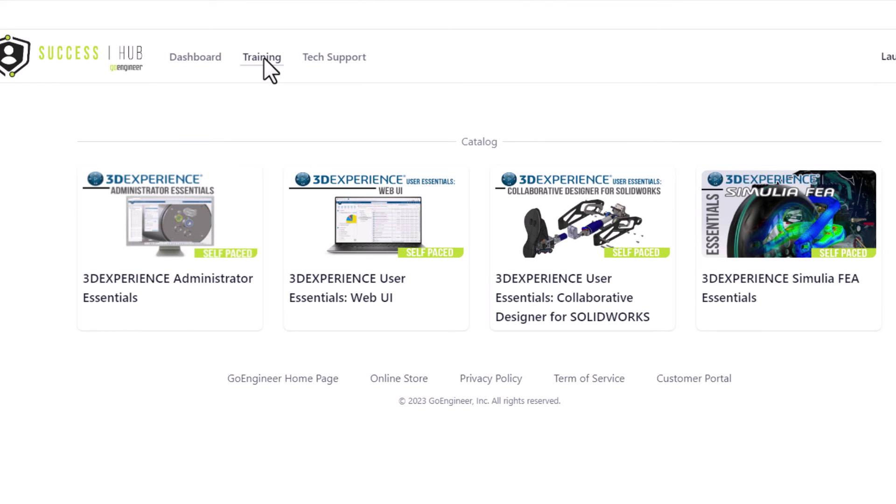
Go to the Success Hub Dashboard page with onboarding milestones
left_click(202, 57)
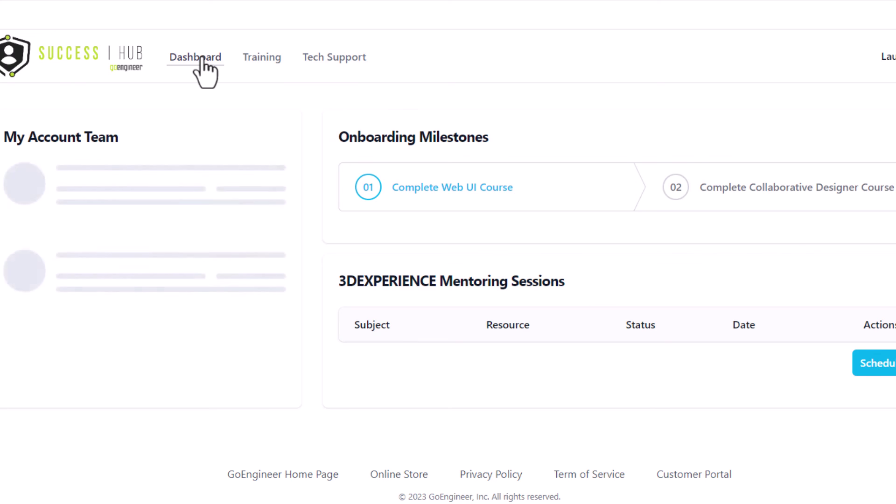